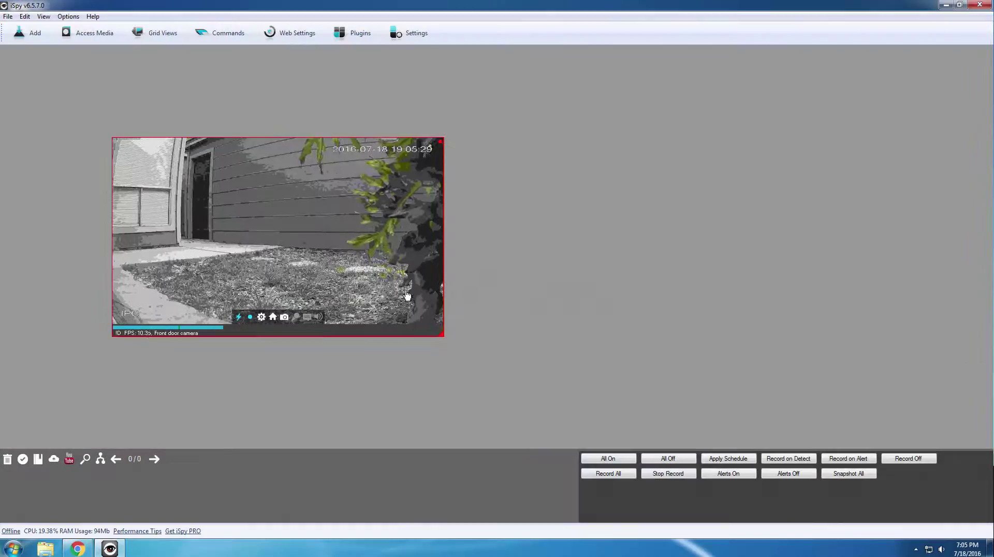
# - Maximise the Front door camera tile so its live feed fills the iSpy window
pyautogui.doubleClick(479, 227)
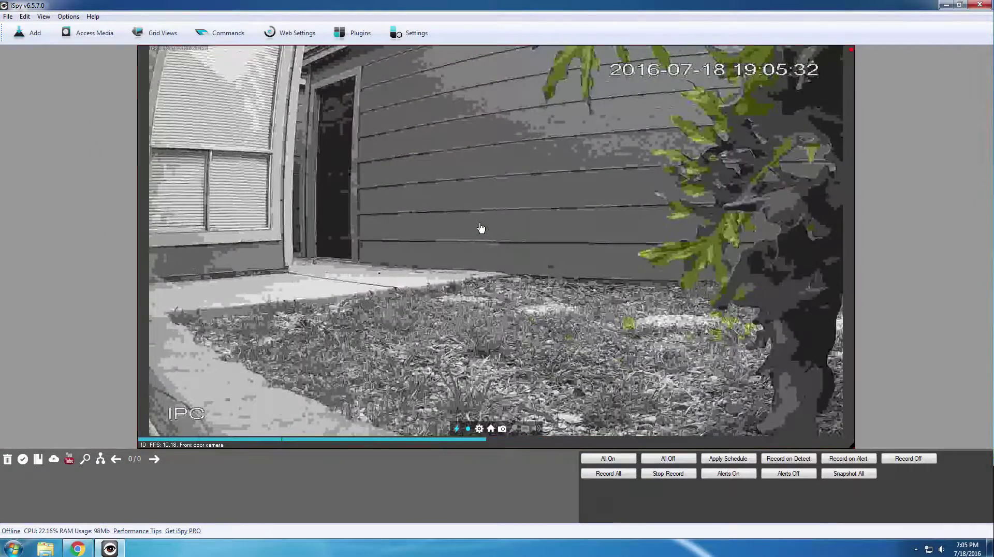
pyautogui.scroll(6, 480, 228)
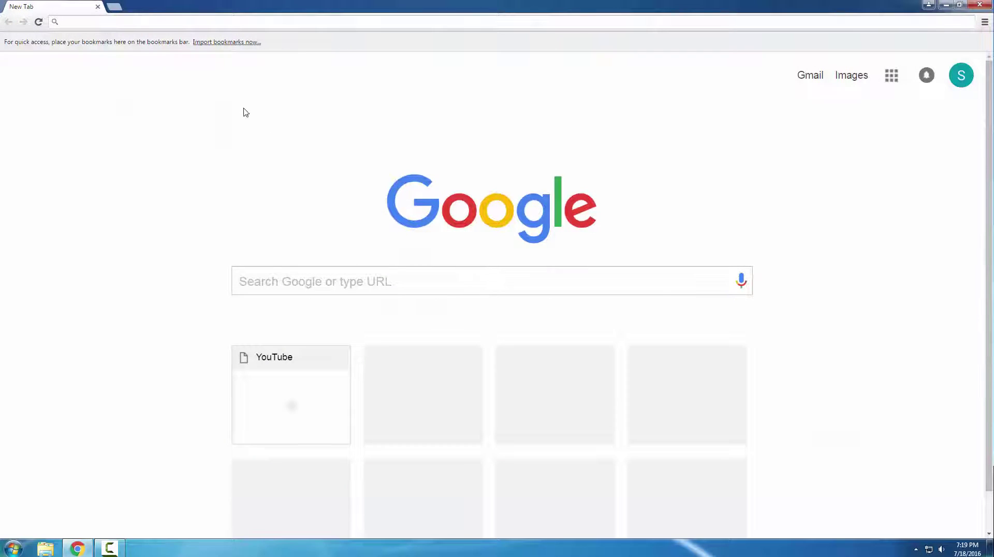
# - Go to amcrest.com/support in Chrome
pyautogui.click(129, 21)
pyautogui.write('amcres')
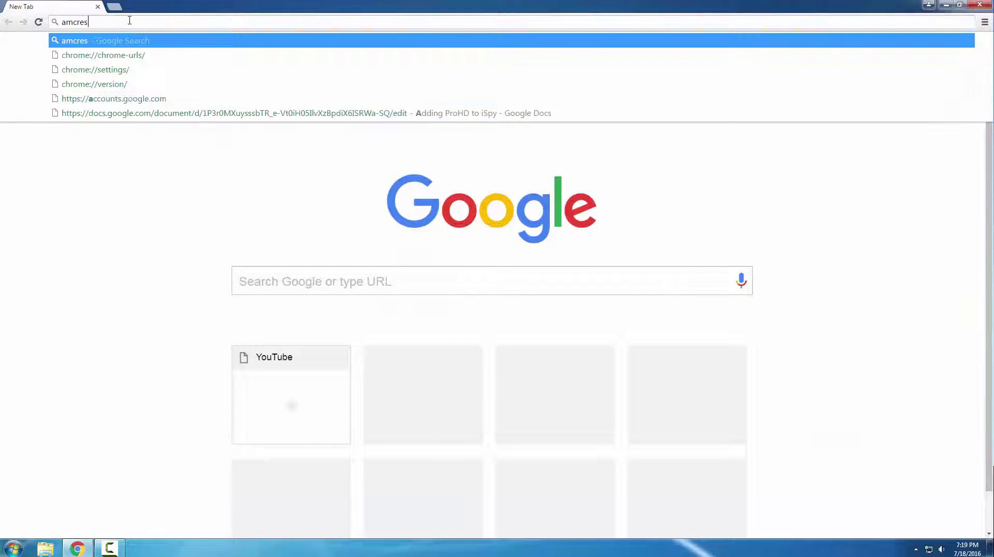
pyautogui.write('t.com/support')
pyautogui.press('Return')
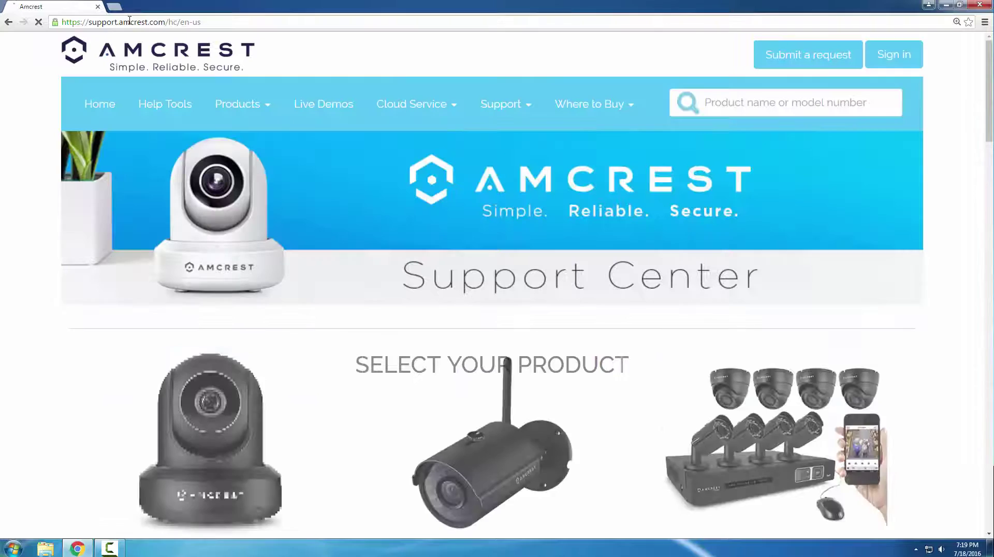
# - Open the Amcrest Surveillance Pro article for the 1080P IP2M-841 under Desktop Applications
pyautogui.scroll(-6, 190, 133)
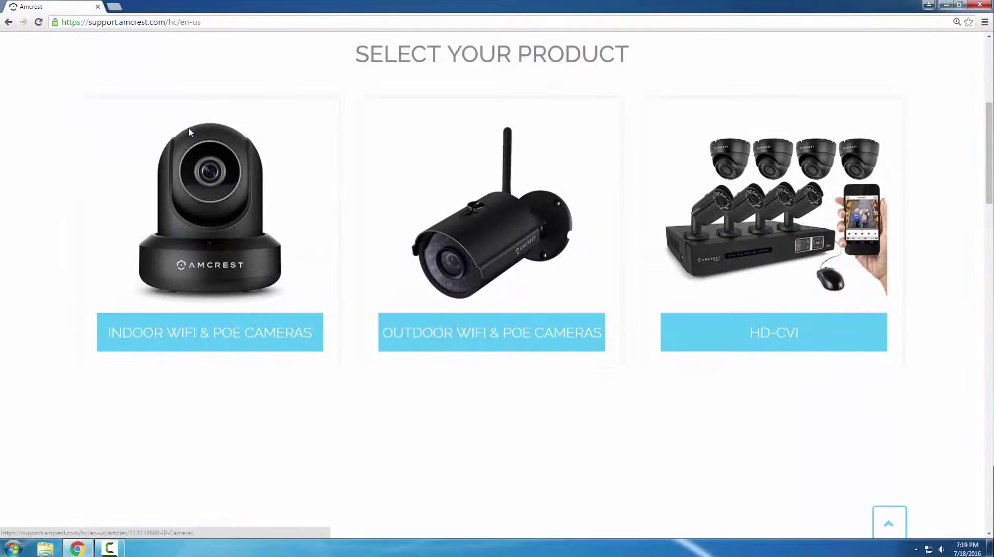
pyautogui.click(190, 135)
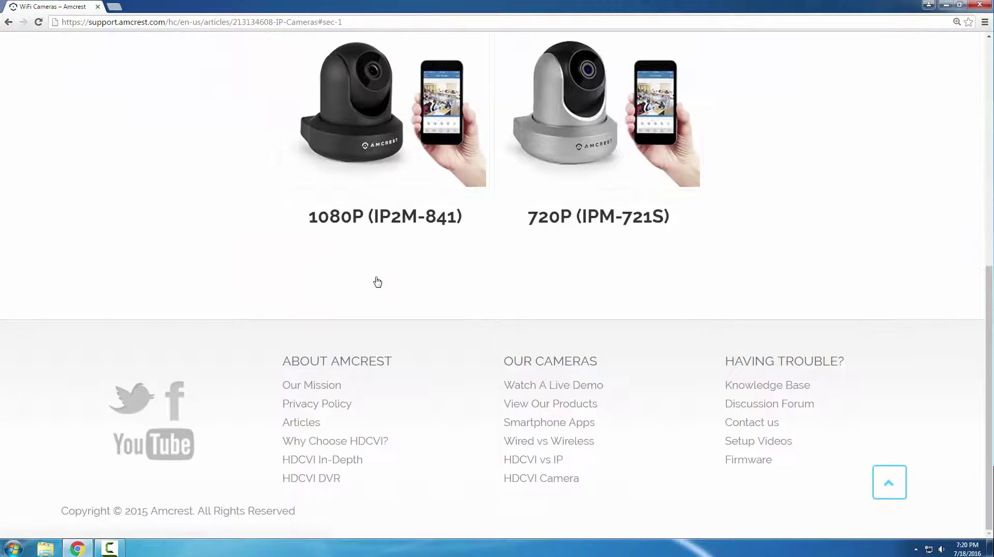
pyautogui.click(377, 281)
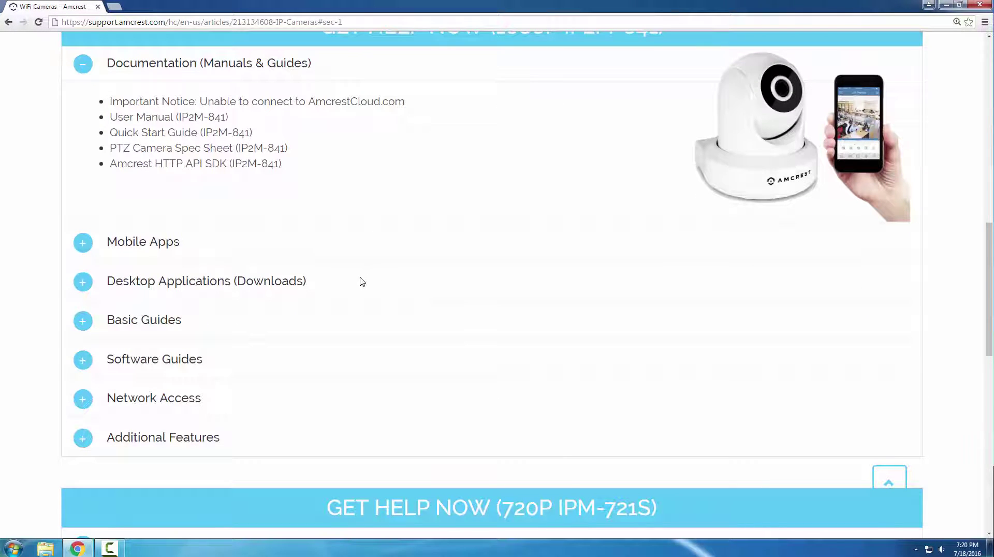
pyautogui.click(275, 281)
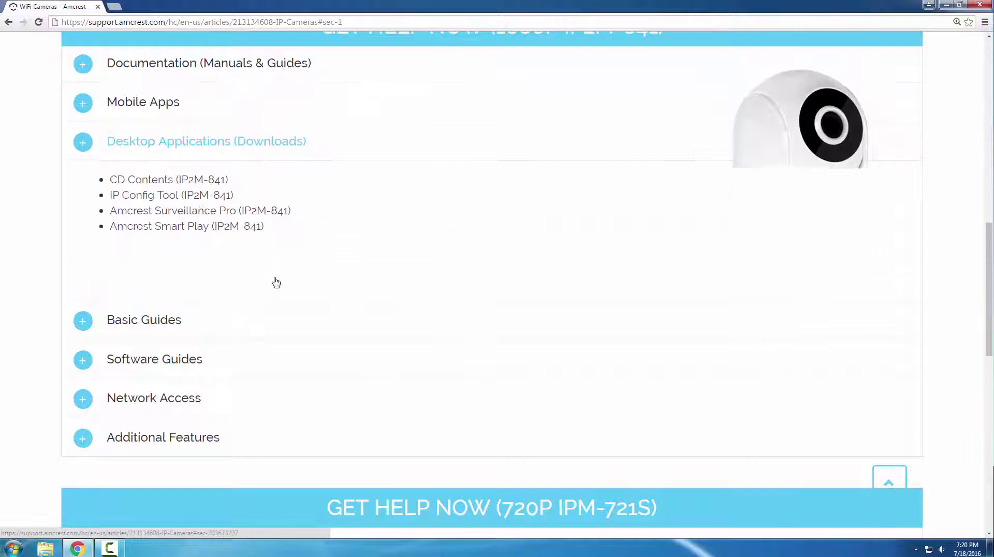
pyautogui.click(247, 216)
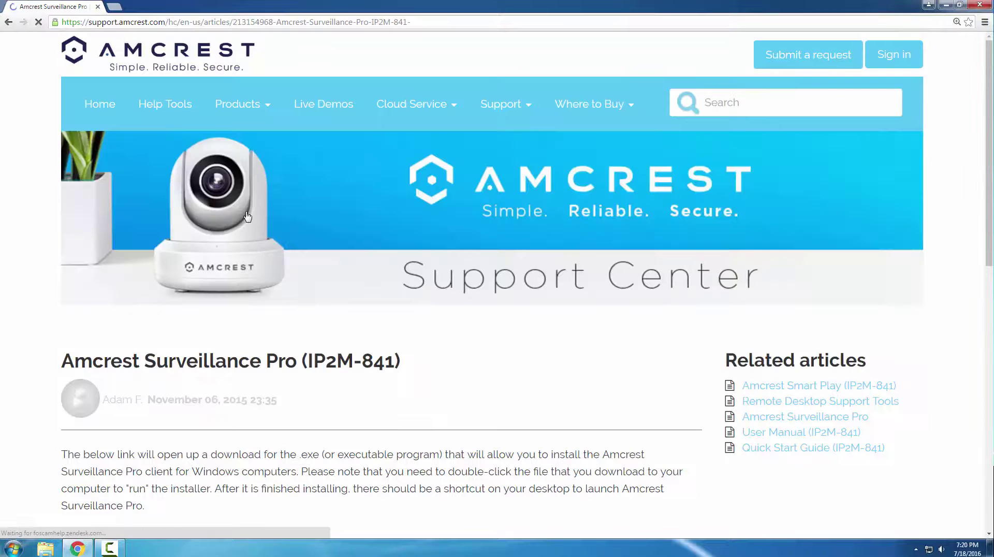
pyautogui.scroll(-2, 251, 241)
pyautogui.scroll(-2, 250, 241)
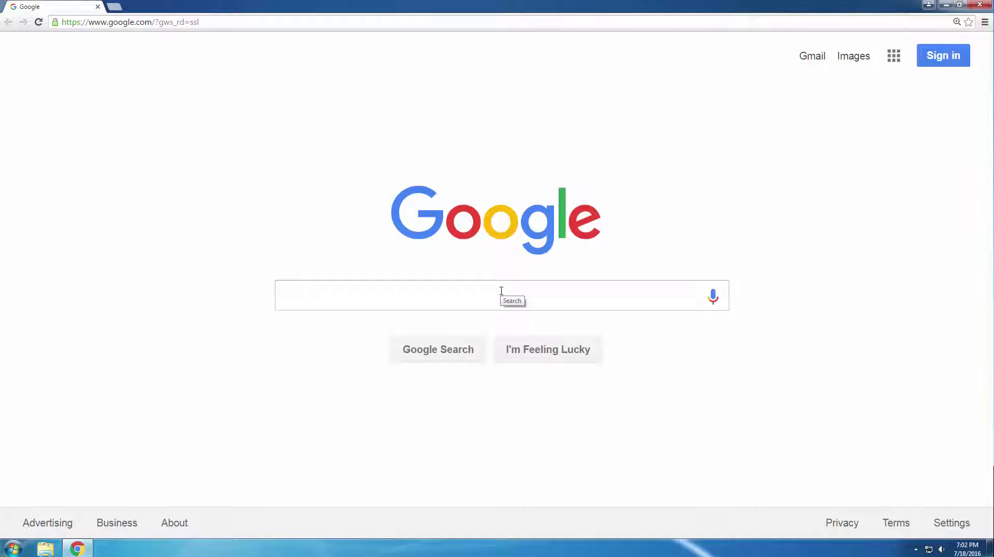
# - Search Google for 'ispy' and open the Download iSpy result
pyautogui.click(501, 291)
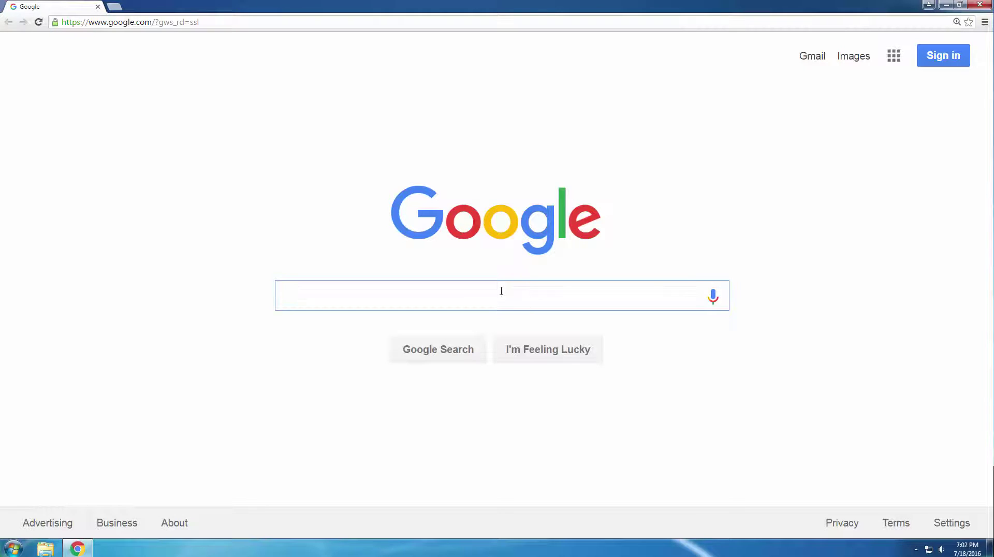
pyautogui.write('ispy')
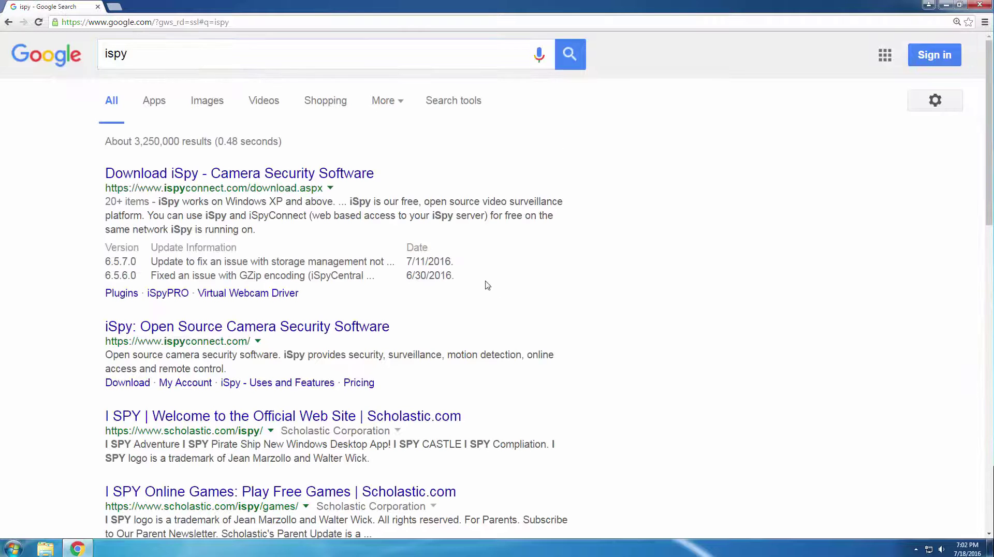
pyautogui.click(340, 175)
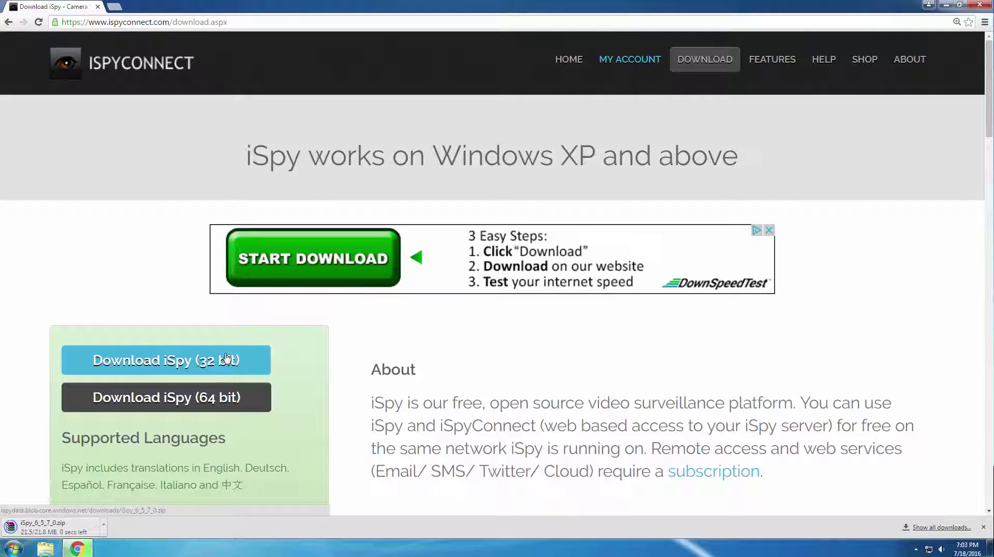
# - Extract the iSpy zip onto the desktop with Extract Here and launch iSpySetup
pyautogui.click(946, 5)
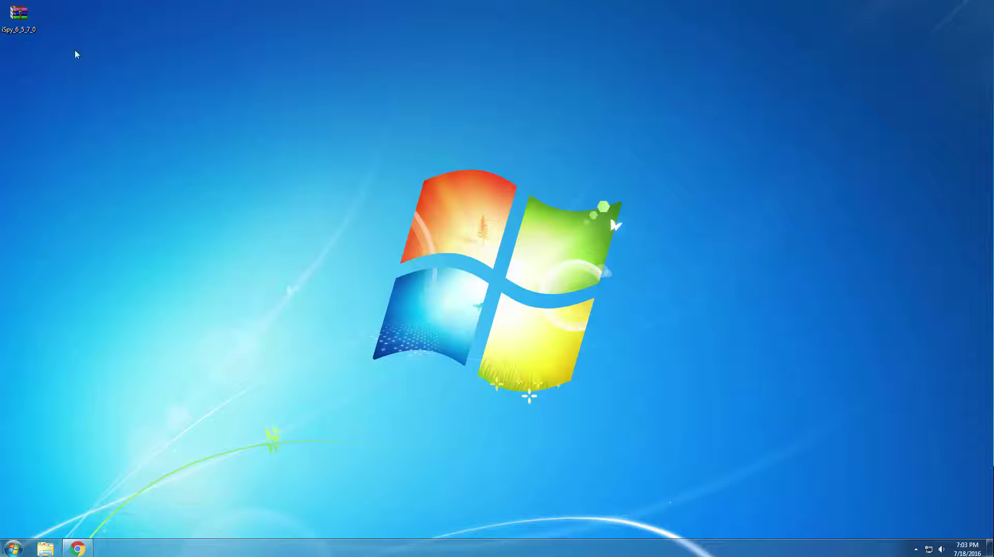
pyautogui.rightClick(20, 33)
pyautogui.click(40, 85)
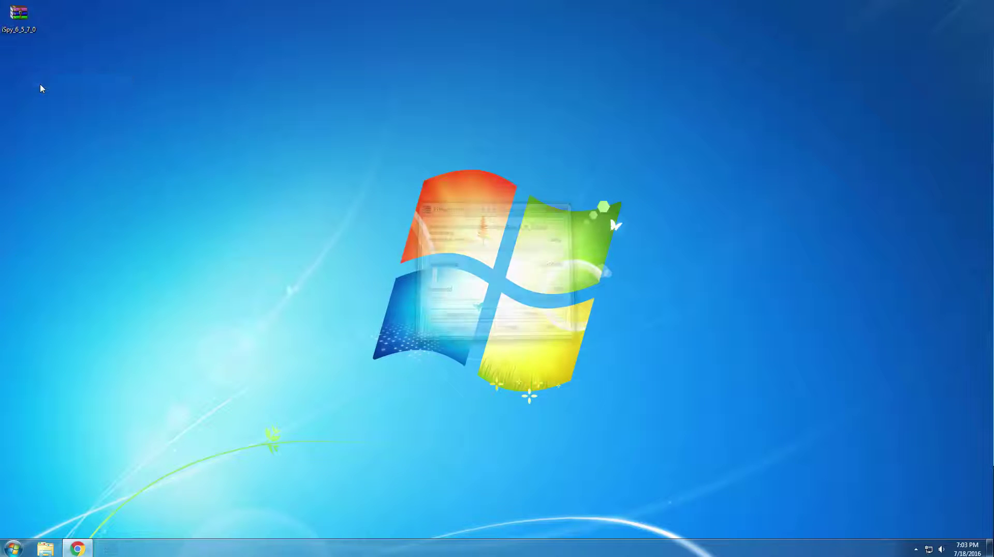
pyautogui.doubleClick(29, 80)
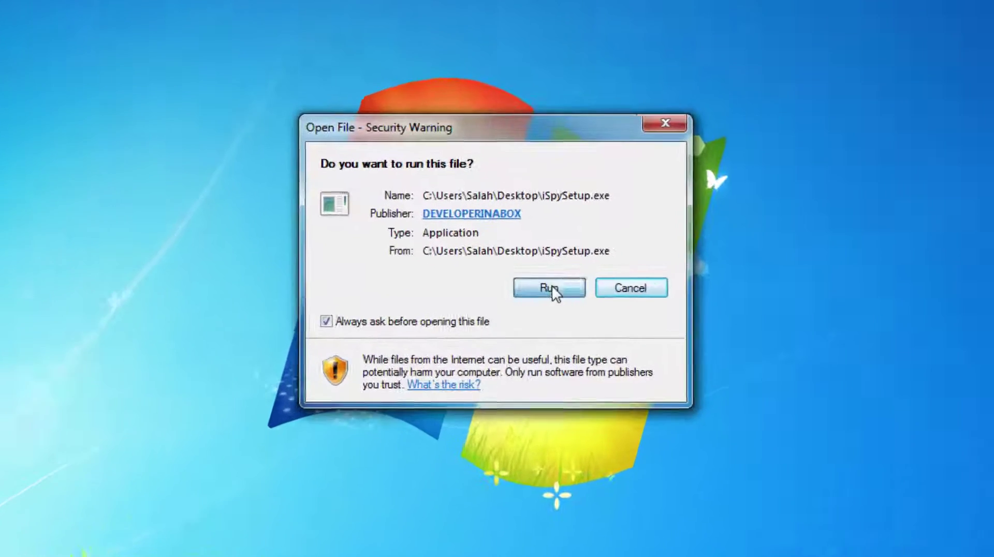
# - Run the setup file, accept the license terms and install iSpy
pyautogui.click(553, 289)
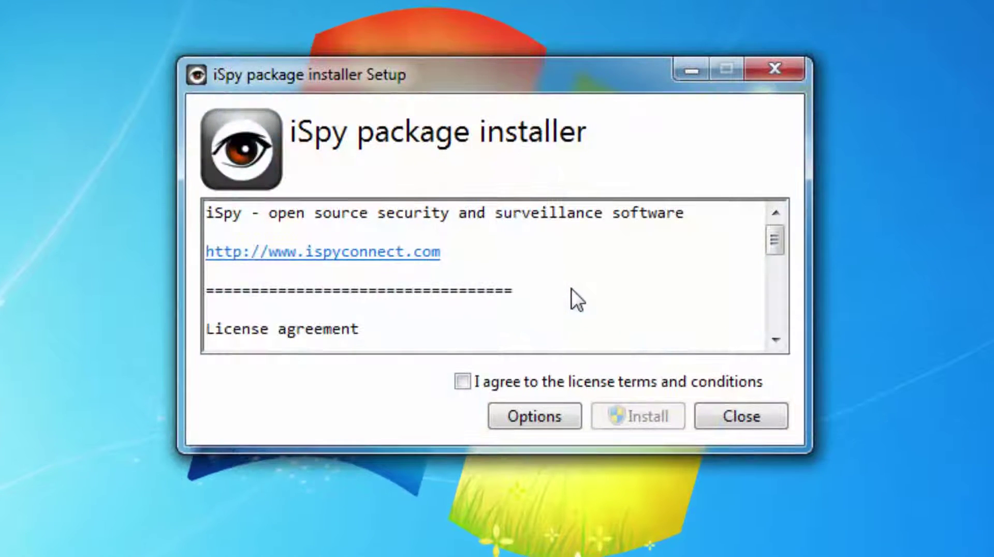
pyautogui.click(595, 382)
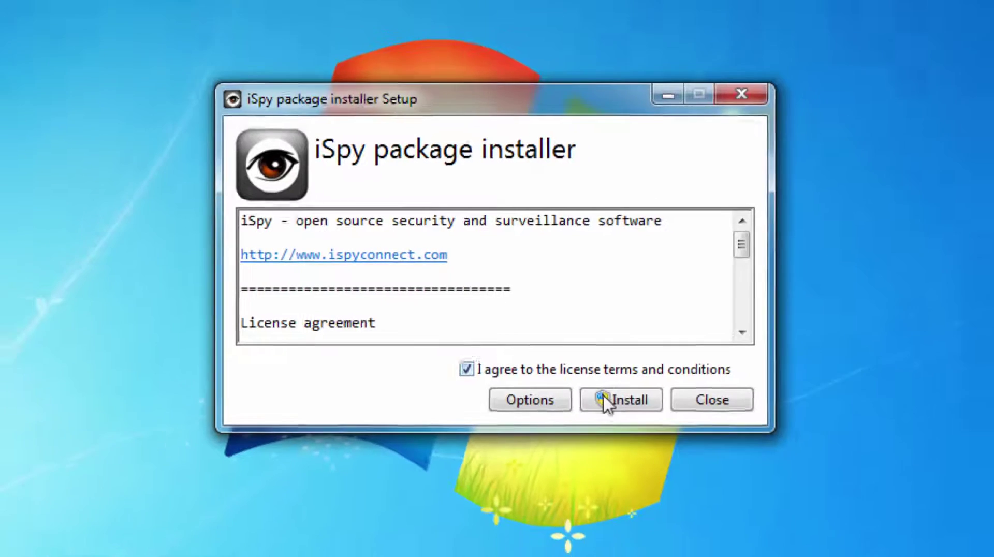
pyautogui.click(617, 417)
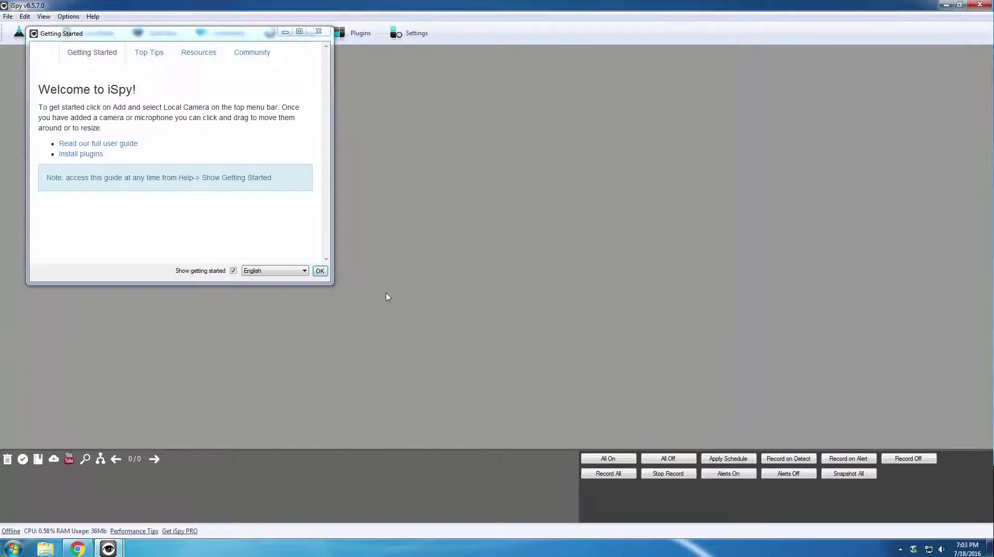
# - Dismiss the Getting Started welcome and bring up the Add source-type list
pyautogui.click(320, 271)
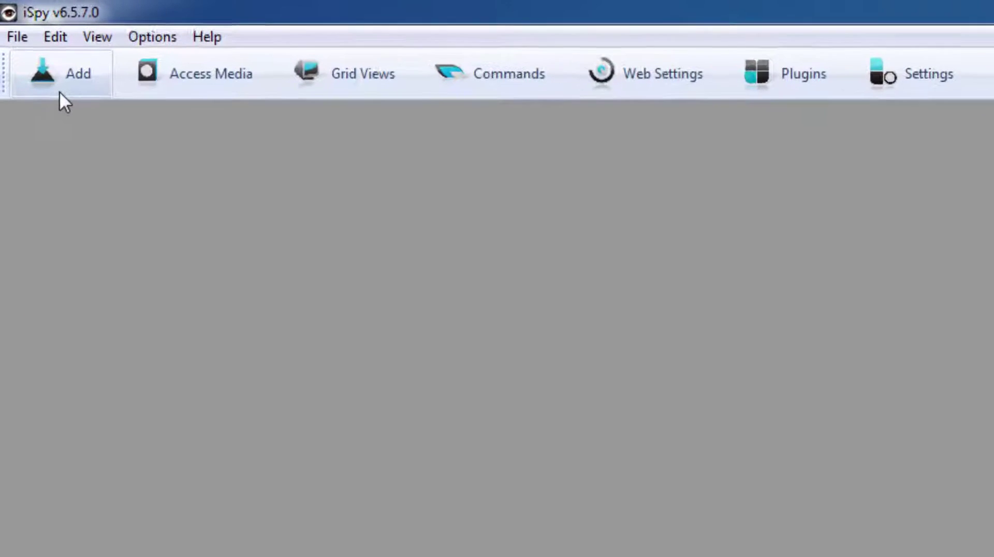
pyautogui.click(59, 92)
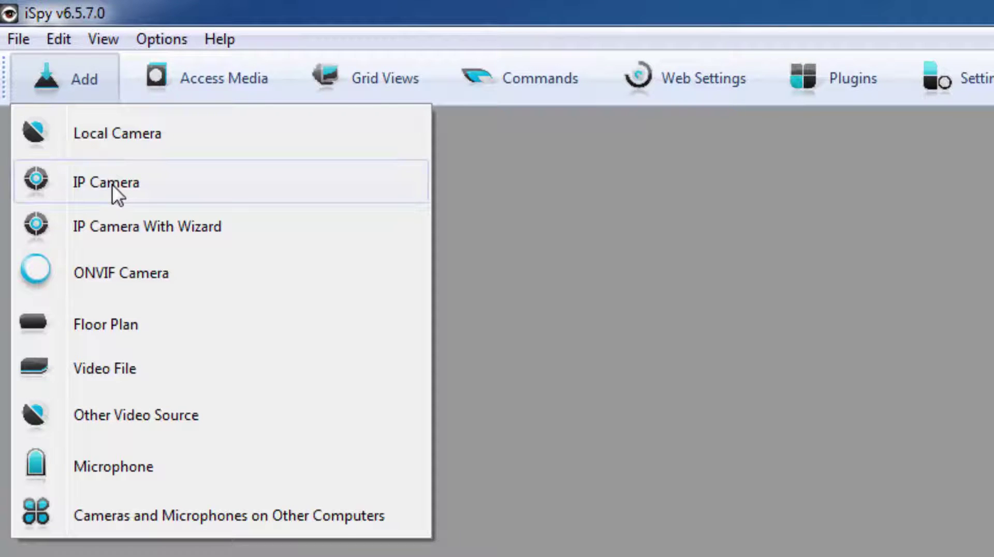
# - Choose IP Camera and enter the camera's login username and password
pyautogui.click(111, 184)
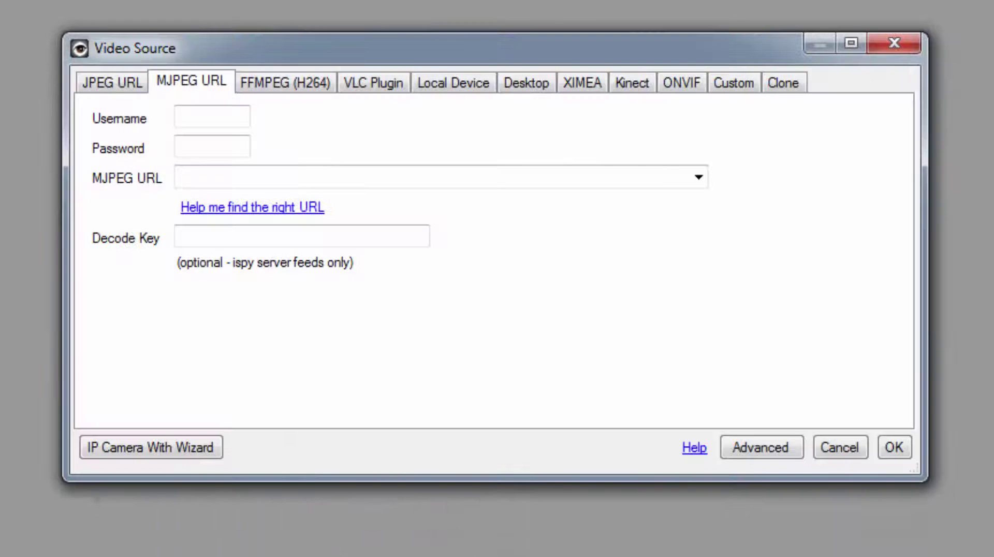
pyautogui.click(193, 115)
pyautogui.write('admin')
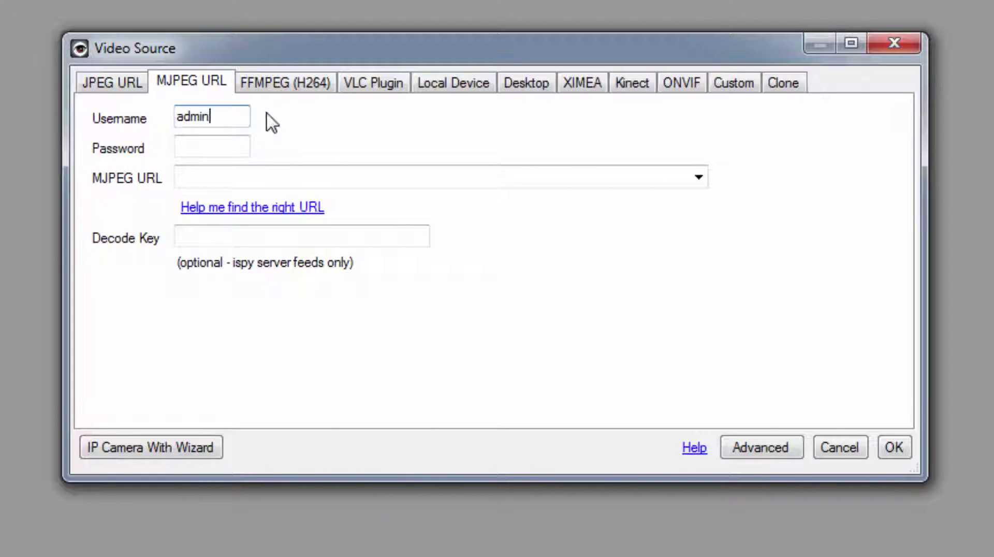
pyautogui.press('Tab')
pyautogui.write('*****')
pyautogui.click(265, 173)
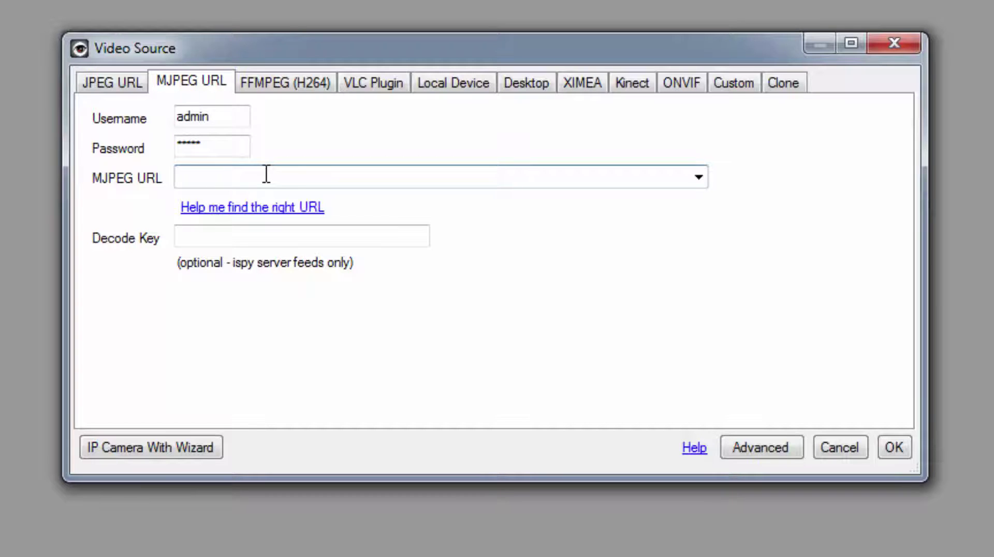
pyautogui.write('http://')
pyautogui.write('192.')
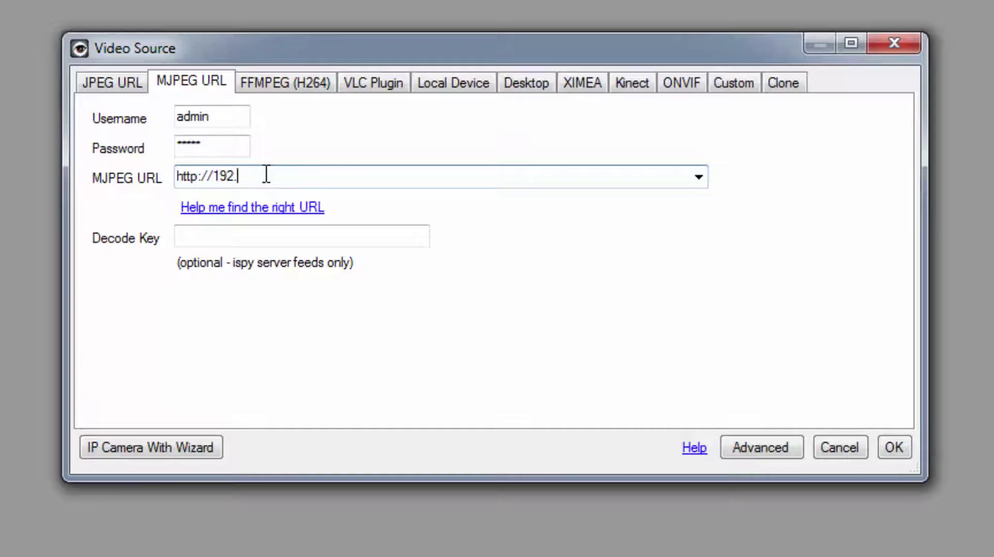
pyautogui.write('168.1.81/axis-c')
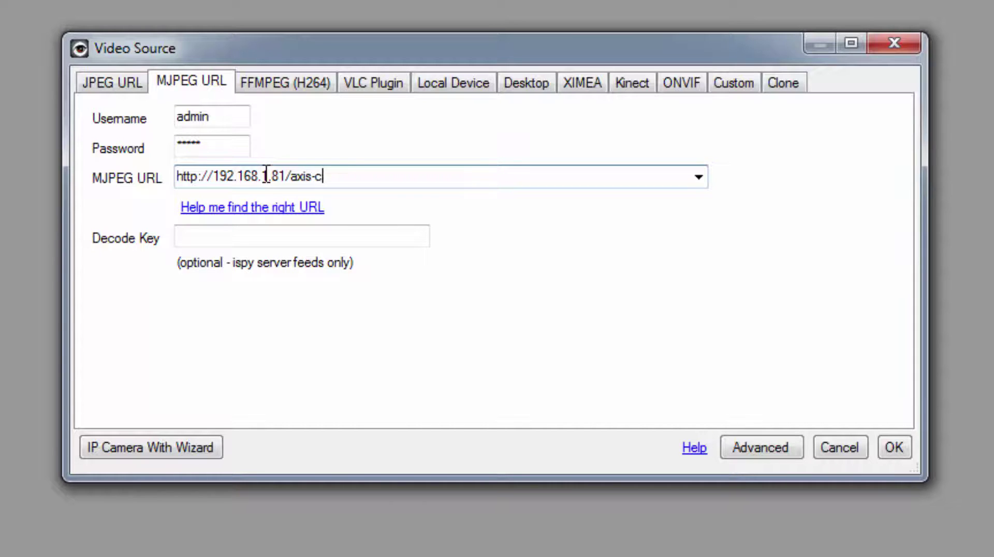
pyautogui.write('gi/mjpg/video.c')
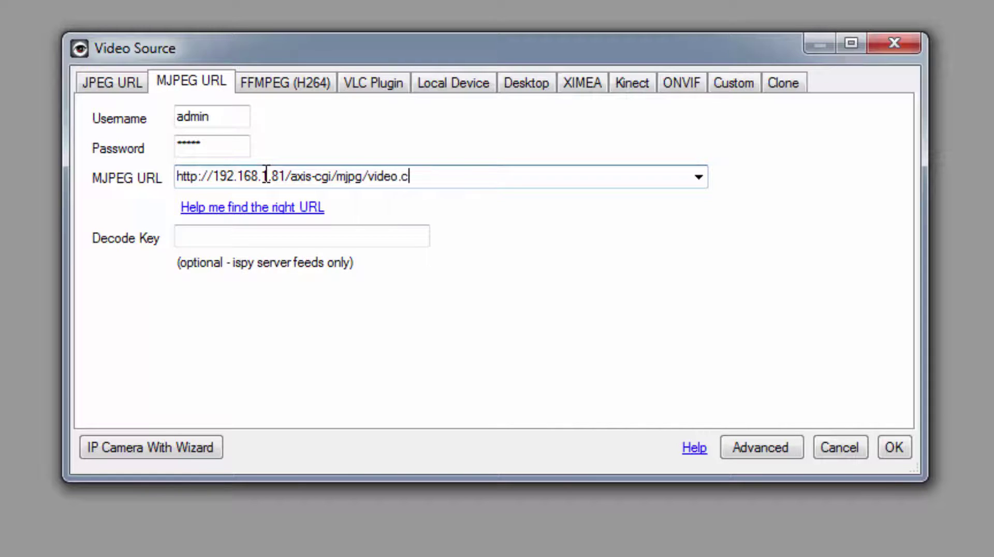
pyautogui.write('gi')
# - Confirm the video source and rename Camera 0 to 'Front door camera'
pyautogui.click(882, 450)
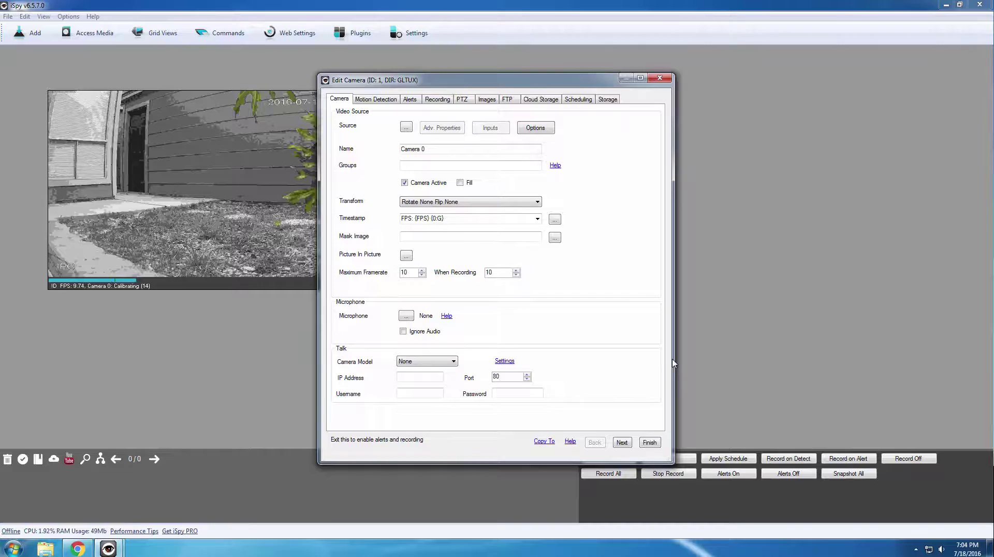
pyautogui.moveTo(432, 149); pyautogui.dragTo(369, 145)
pyautogui.write('Front door camera')
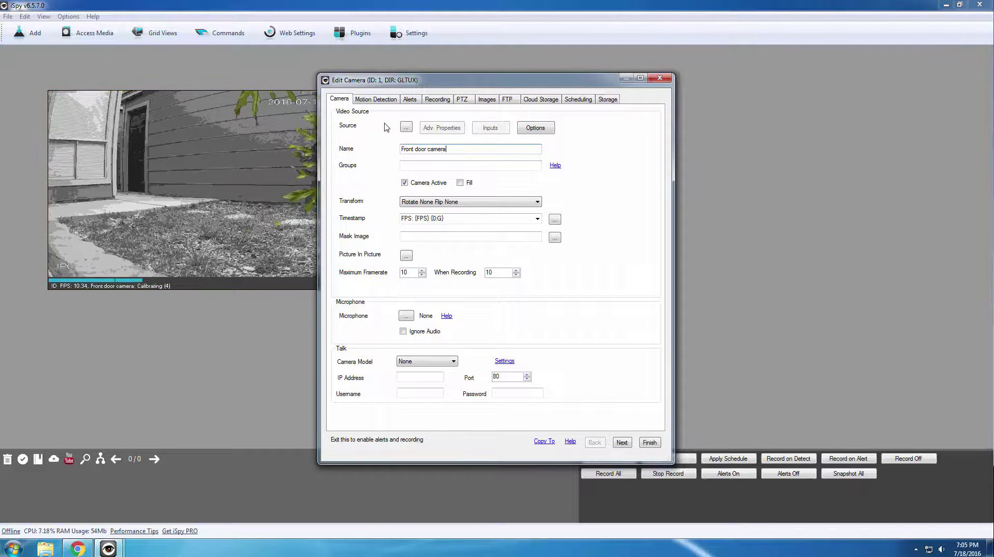
# - Review the Edit Camera tabs through storage, then finish and agree to clear the media directory
pyautogui.click(386, 103)
pyautogui.click(410, 104)
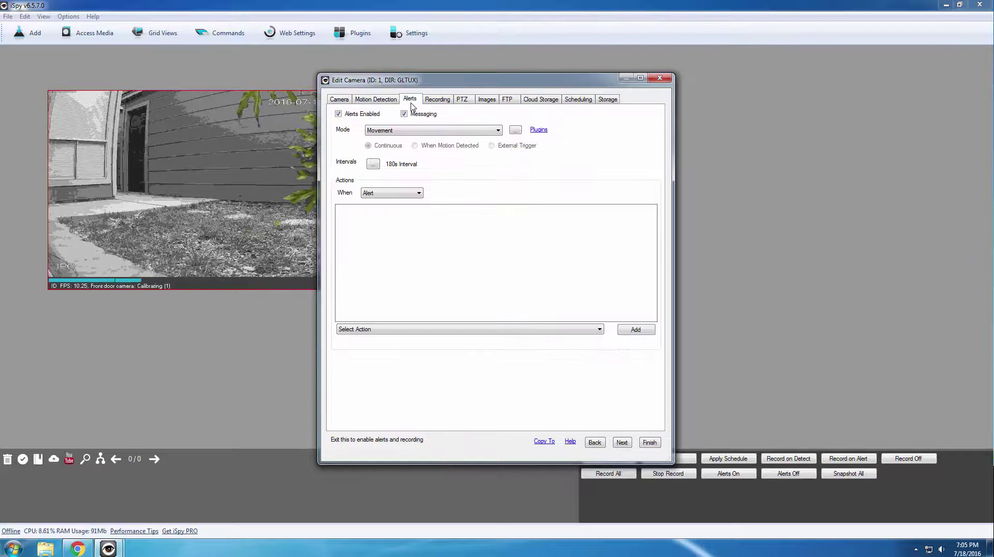
pyautogui.click(437, 104)
pyautogui.click(462, 103)
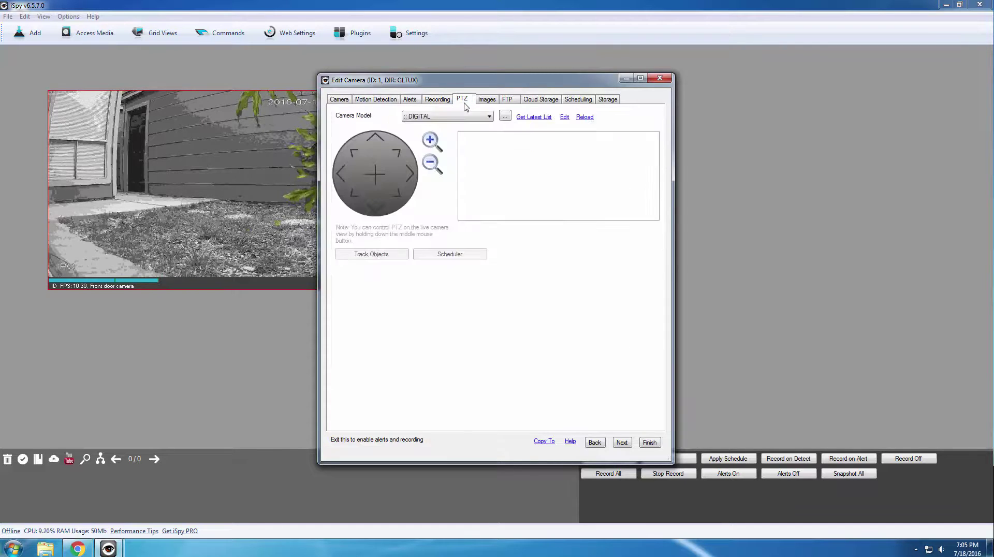
pyautogui.click(486, 104)
pyautogui.click(507, 101)
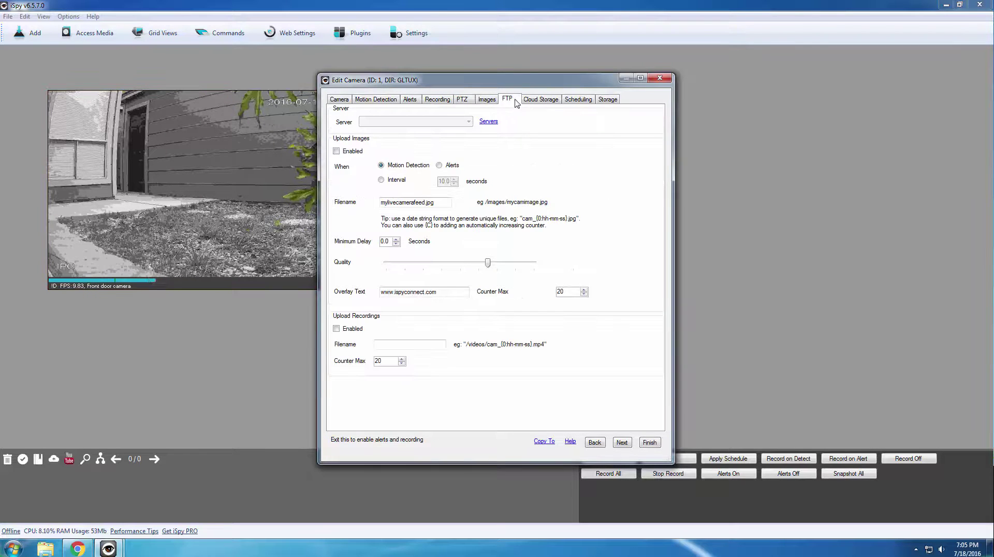
pyautogui.click(538, 104)
pyautogui.click(572, 104)
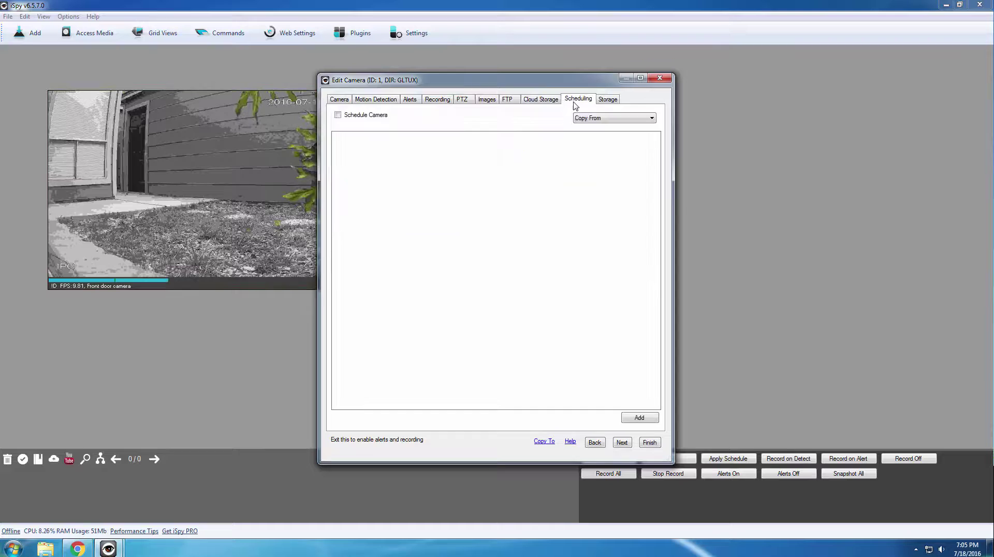
pyautogui.click(603, 104)
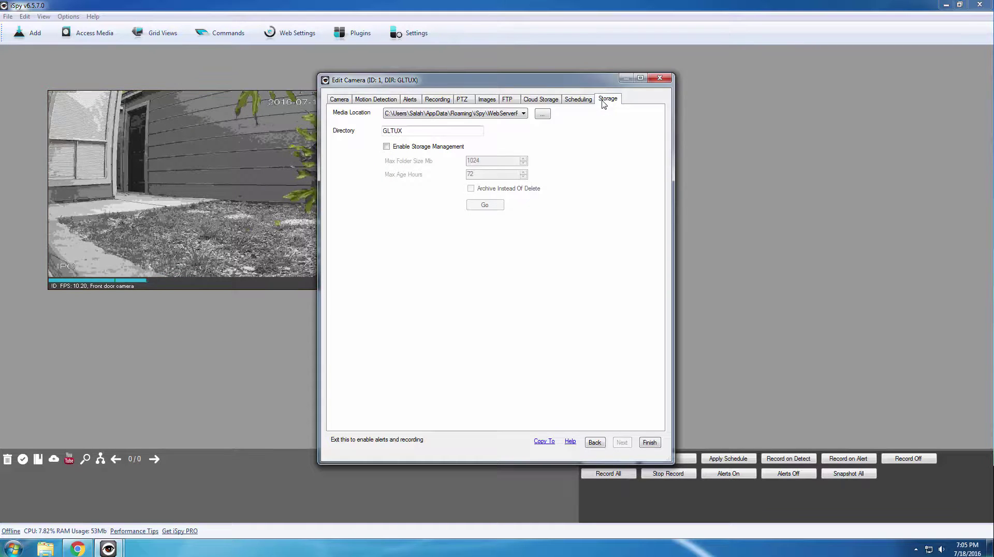
pyautogui.click(649, 443)
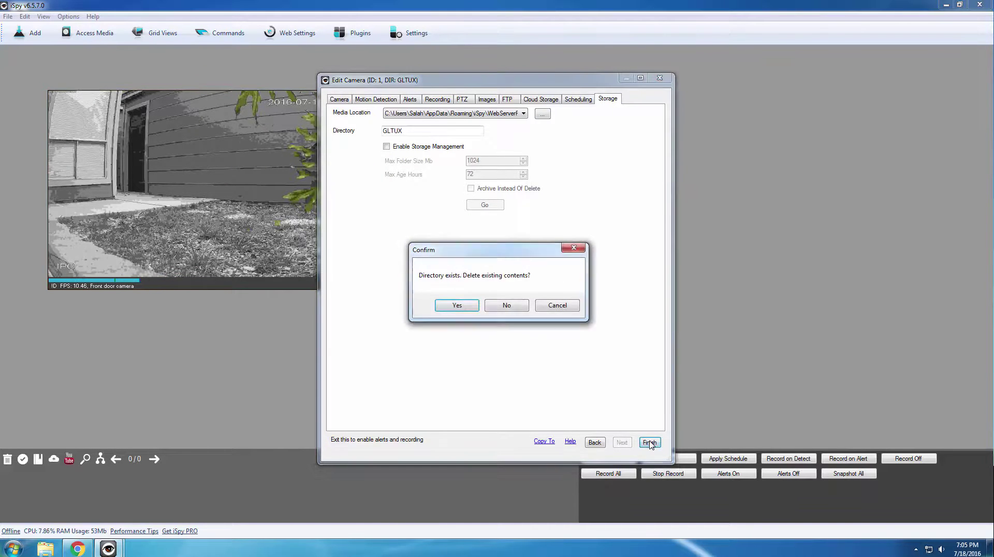
pyautogui.click(470, 310)
# - Move the Front door camera tile up and right, then maximise it to fill the workspace
pyautogui.moveTo(352, 256); pyautogui.dragTo(480, 228)
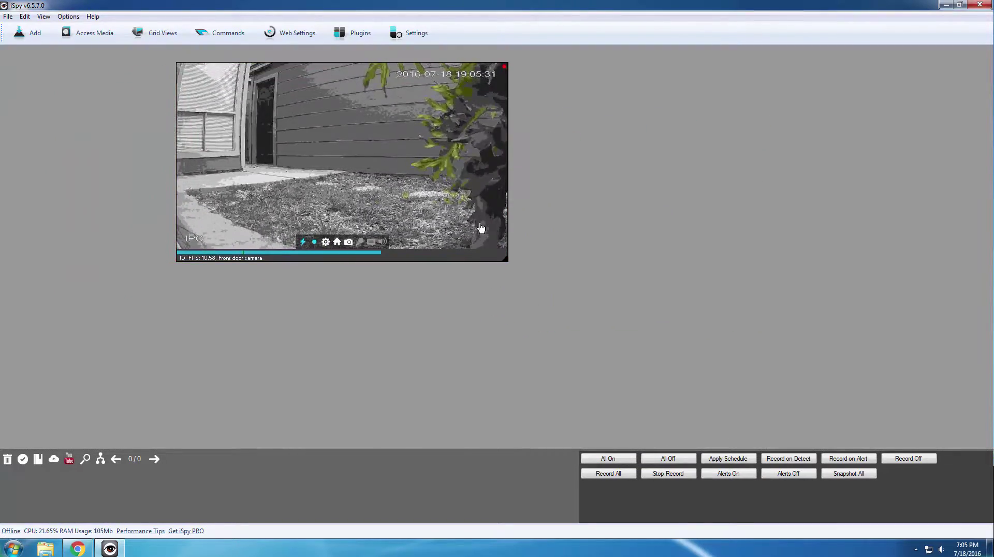
pyautogui.doubleClick(480, 229)
pyautogui.scroll(5, 481, 229)
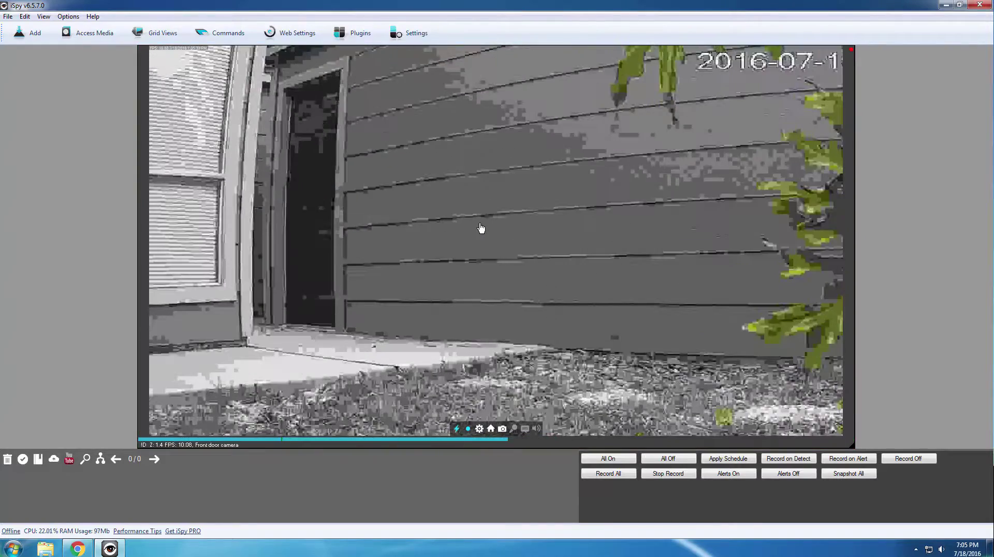
pyautogui.scroll(-5, 480, 230)
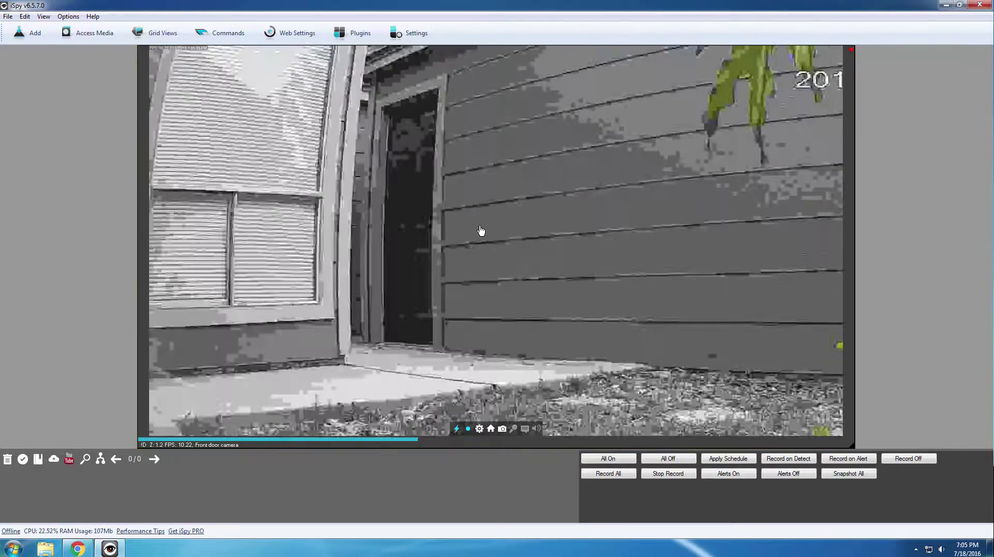